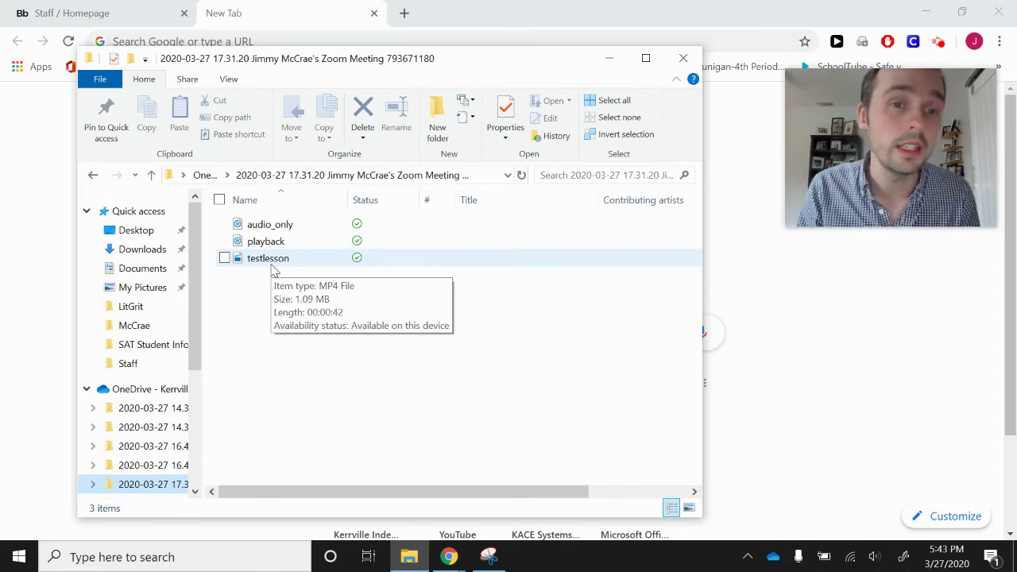
right_click(273, 269)
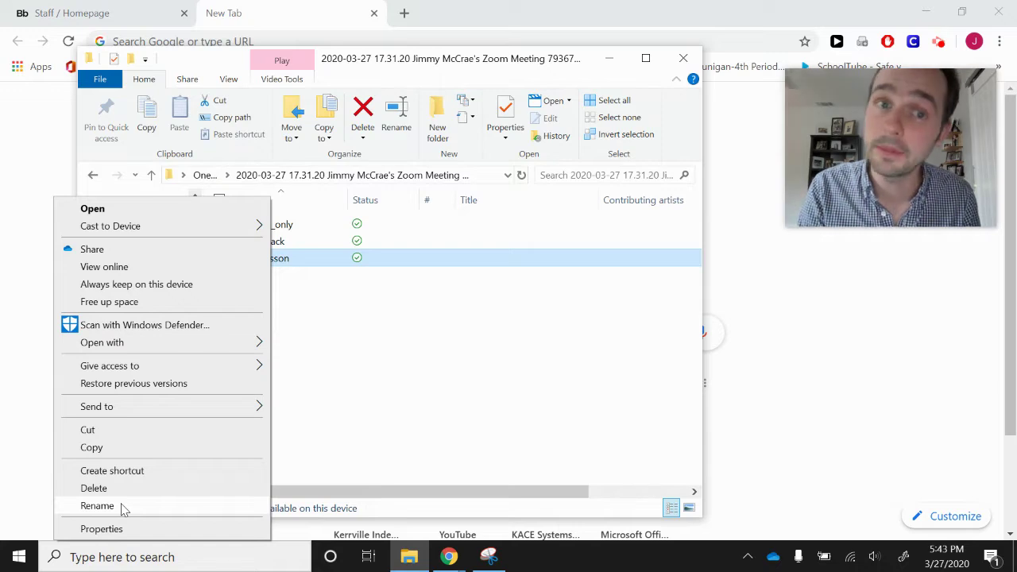
click(97, 506)
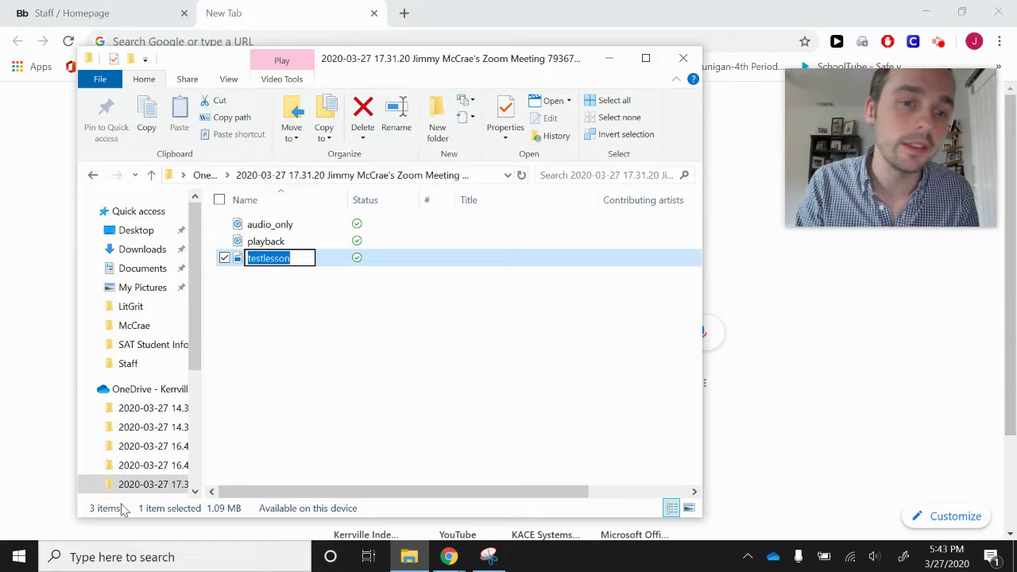
click(320, 333)
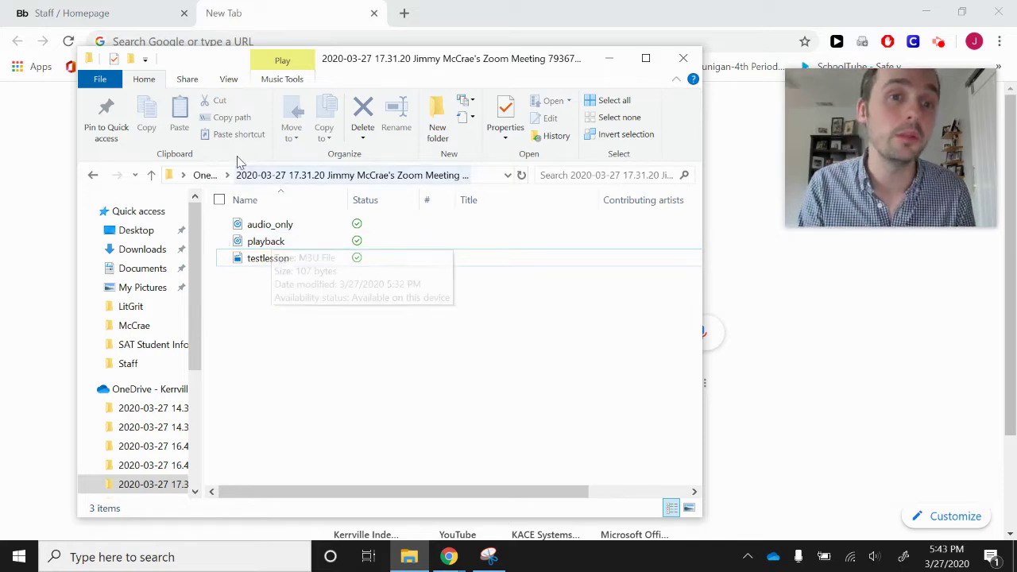
click(205, 175)
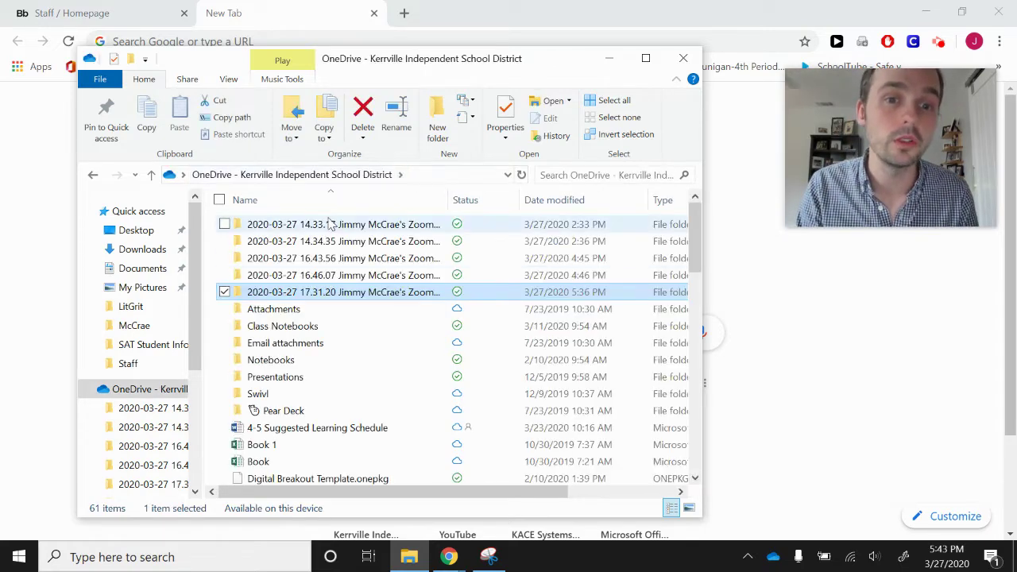
right_click(328, 282)
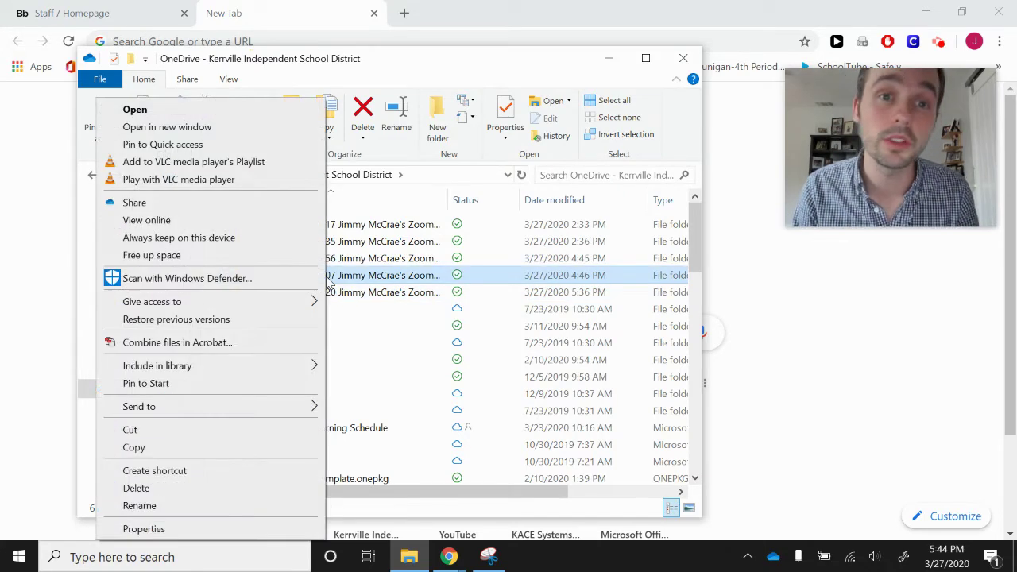
click(149, 505)
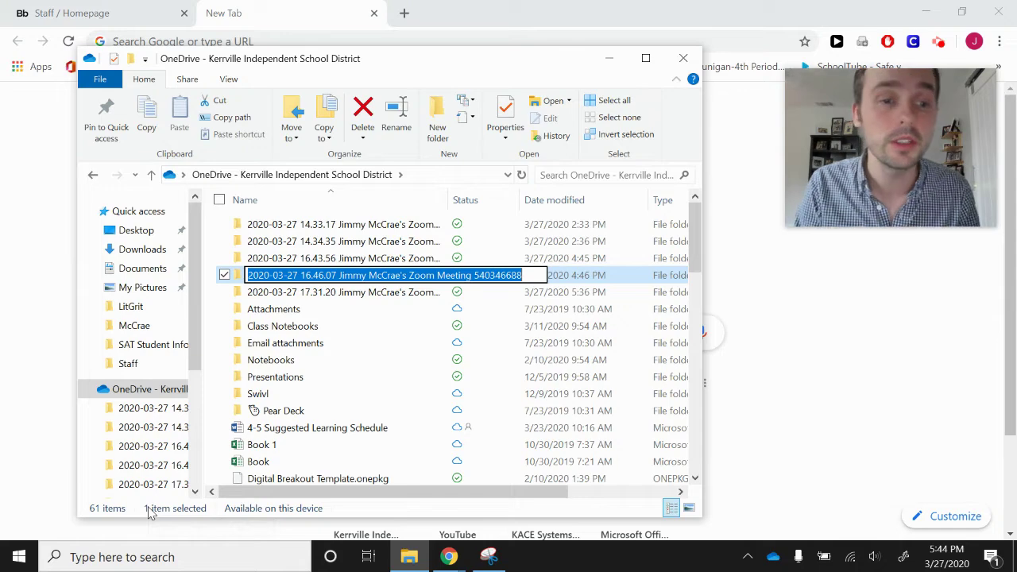
Step: Close the file window and the blank browser tab, and open Microsoft Teams through the staff page's Office 365/Web Email link
click(684, 58)
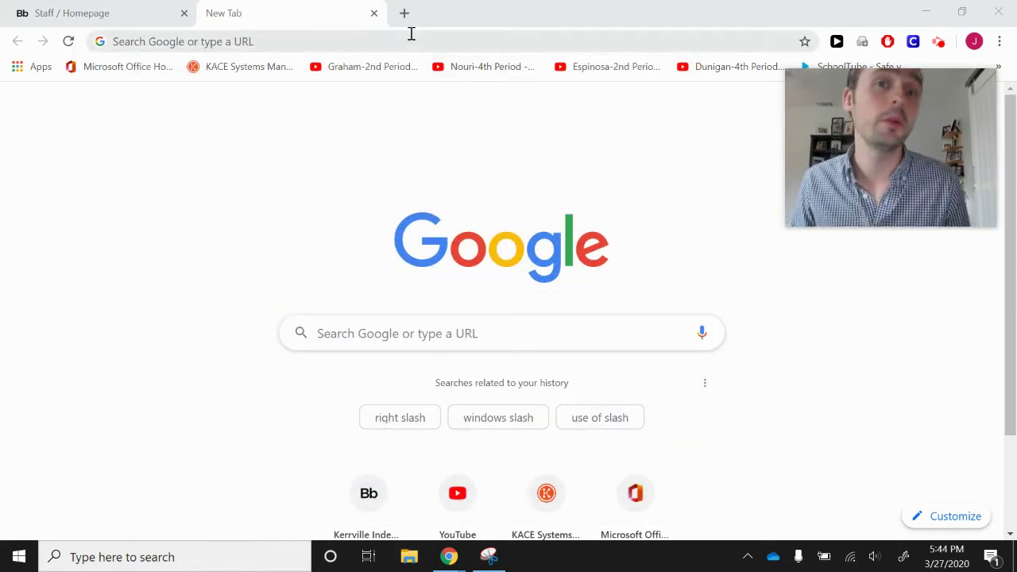
click(373, 14)
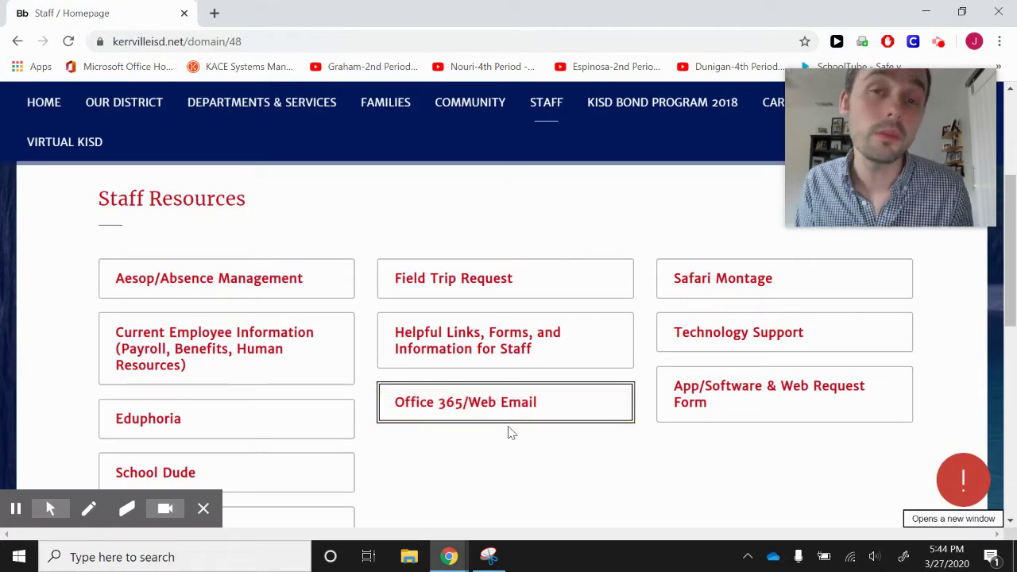
click(490, 394)
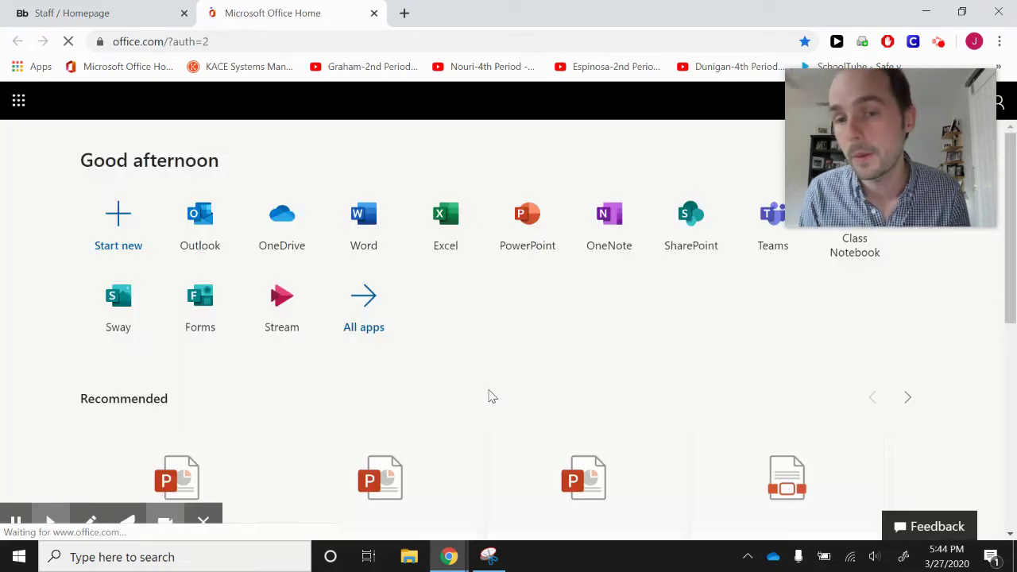
click(770, 255)
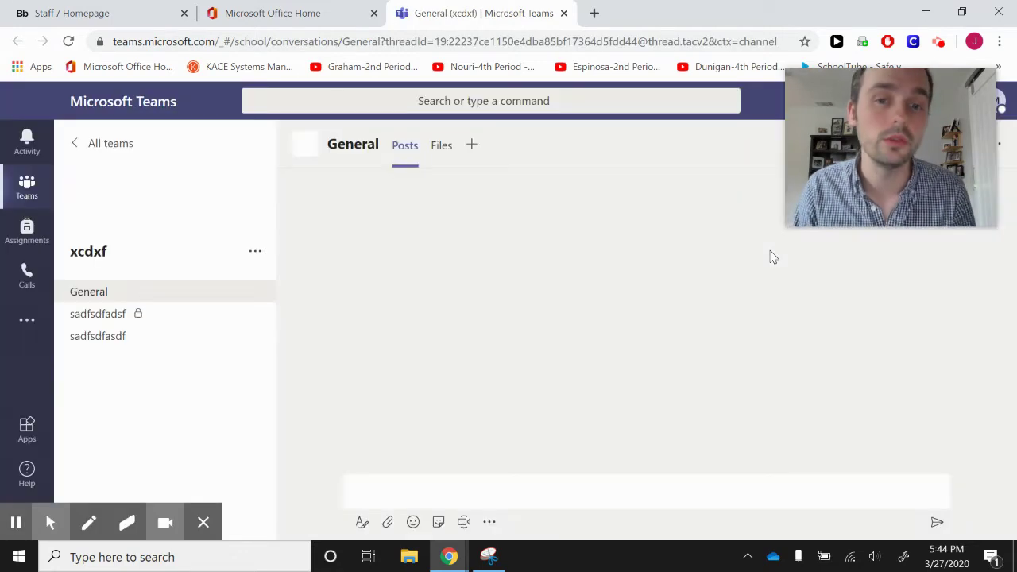
Step: Return to the list of all teams and open the 10:20 Session team
click(119, 147)
scroll(615, 359, down, 1)
click(676, 467)
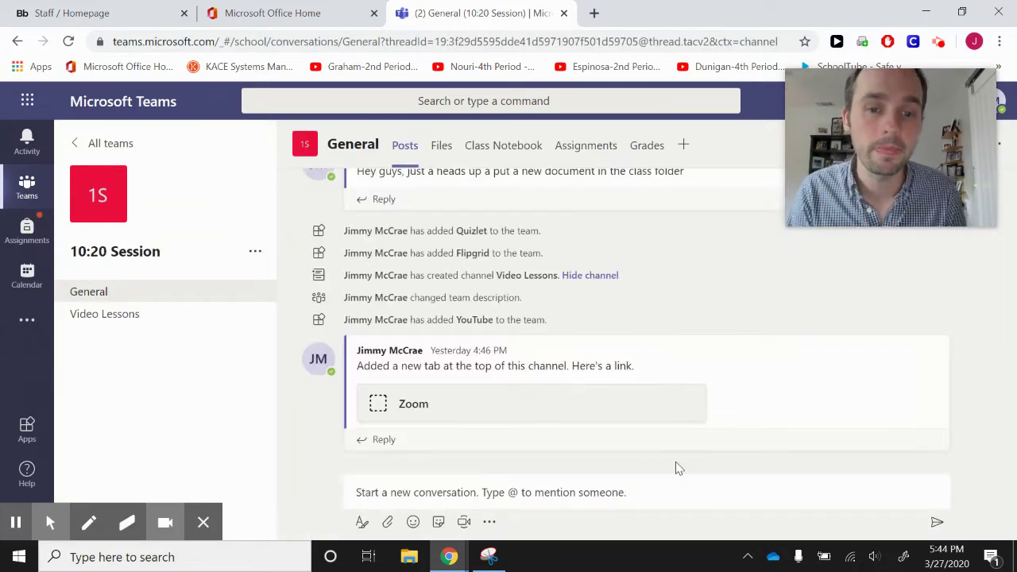
Step: Start a new conversation in the General channel and browse OneDrive for an attachment in the 2020-03-27 17.31.20 Zoom meeting folder
click(621, 493)
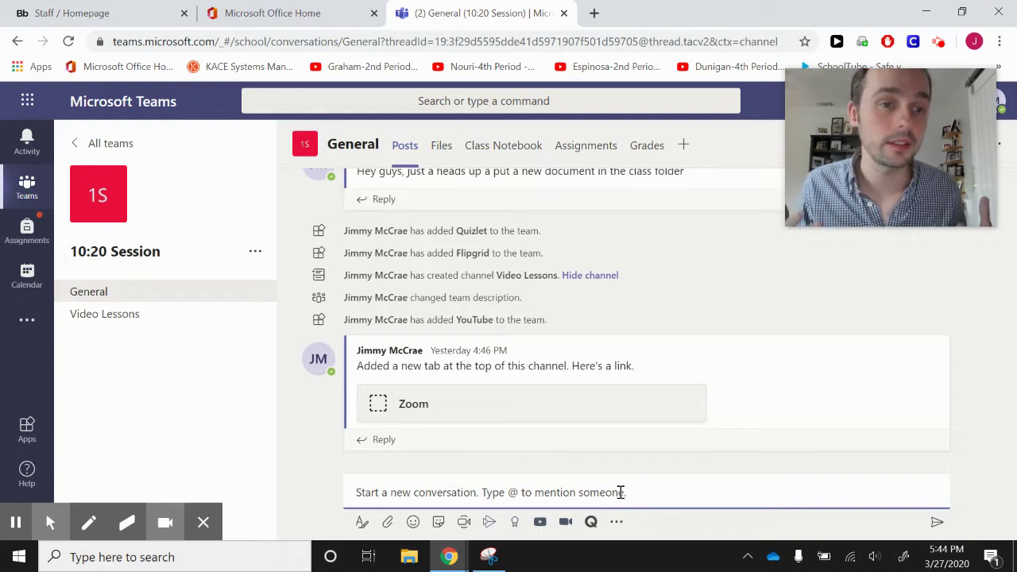
click(388, 523)
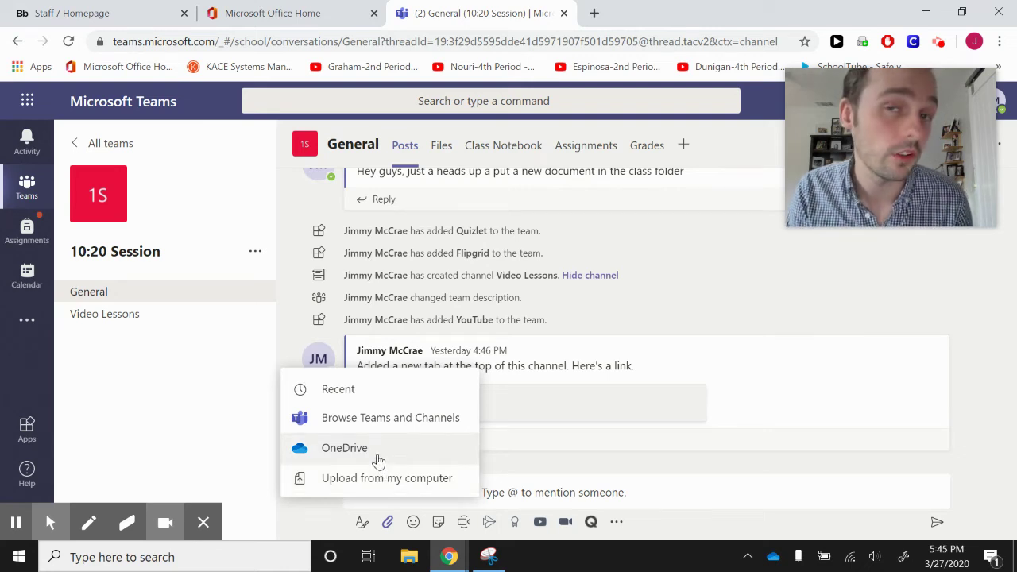
click(344, 448)
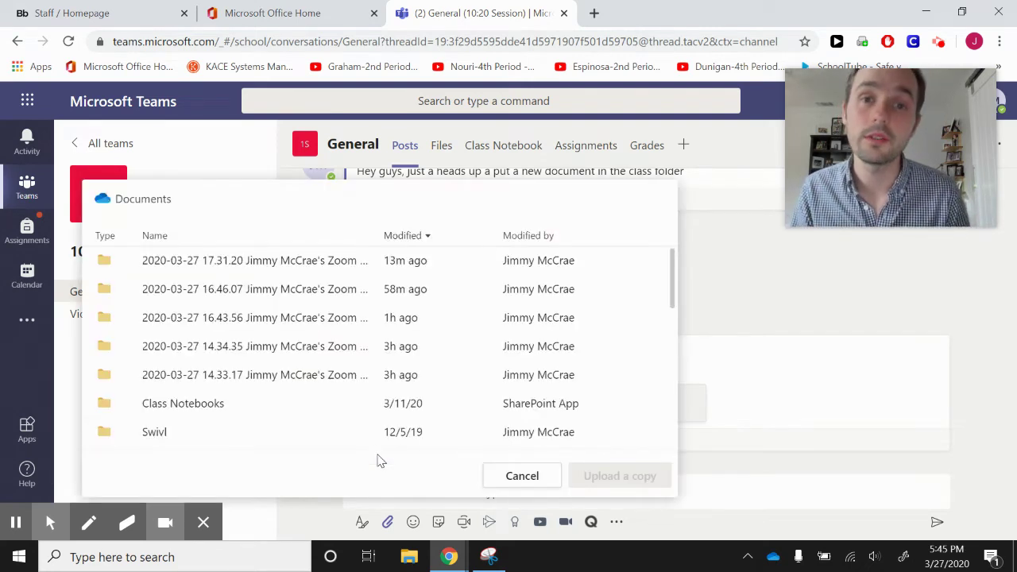
click(231, 266)
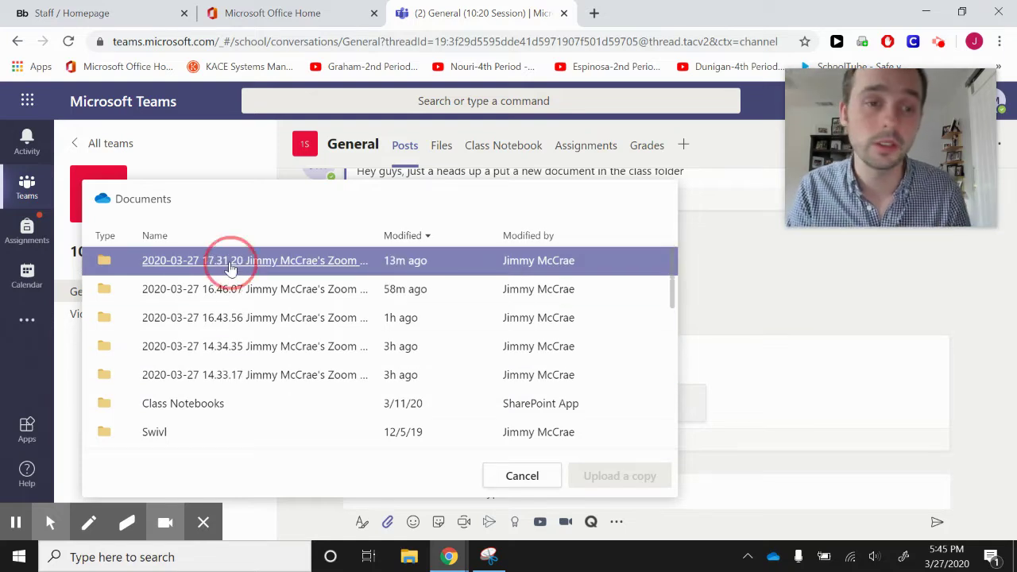
Step: Attach a copy of testlesson.mp4 to the post, uploading it to the General channel's top-level location
click(204, 325)
click(203, 325)
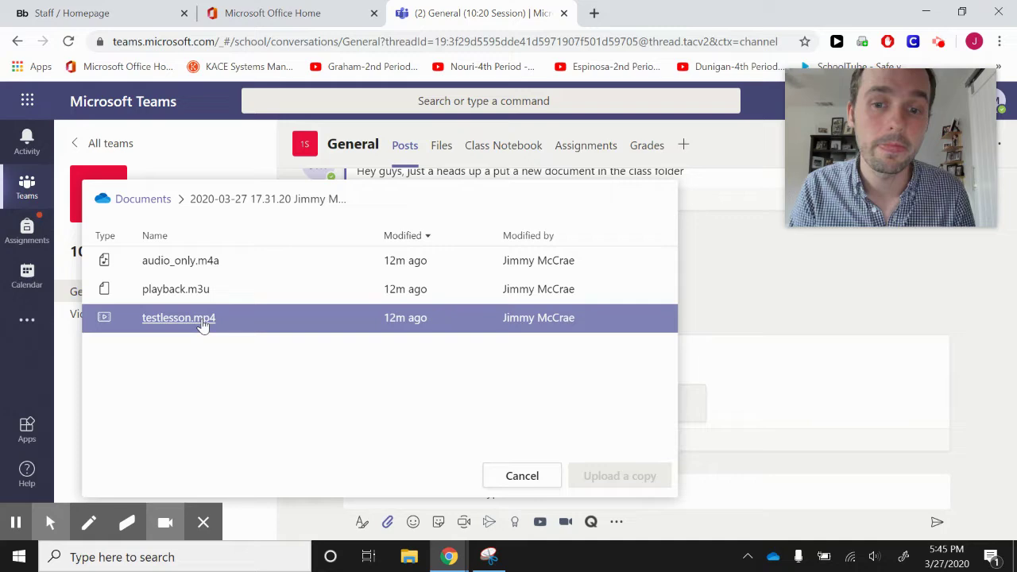
click(341, 330)
click(617, 480)
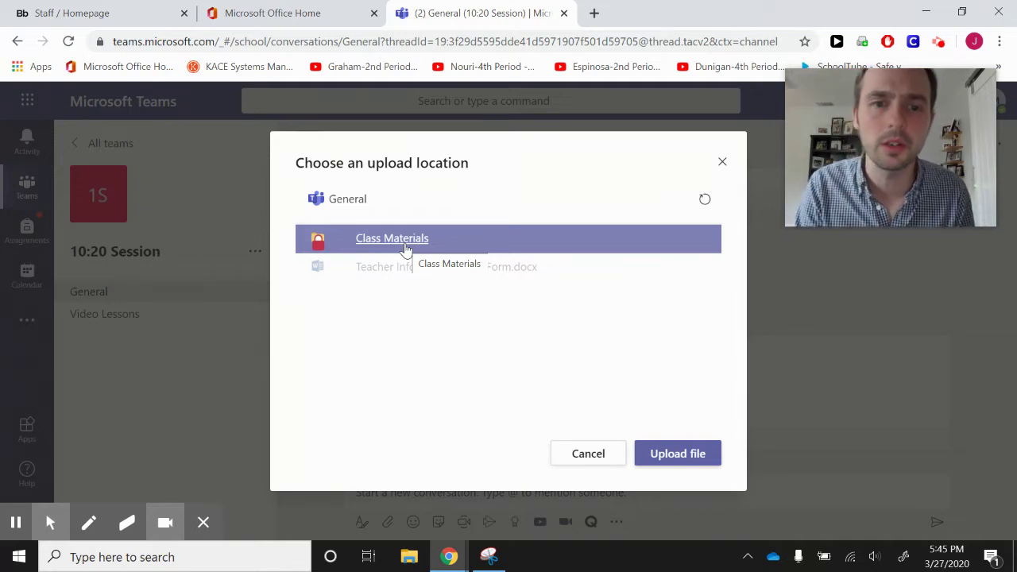
click(672, 450)
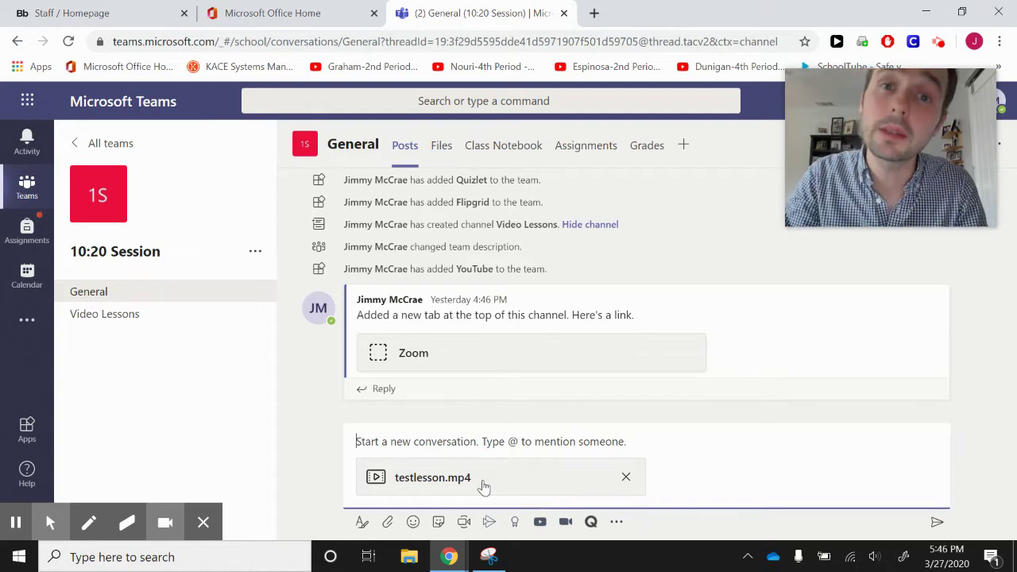
Step: Add the message "Check this out!!!" to the attached video and post it to the channel
text(CHeck)
key(BackSpace)
key(BackSpace)
key(BackSpace)
key(BackSpace)
text(heck this out!!!)
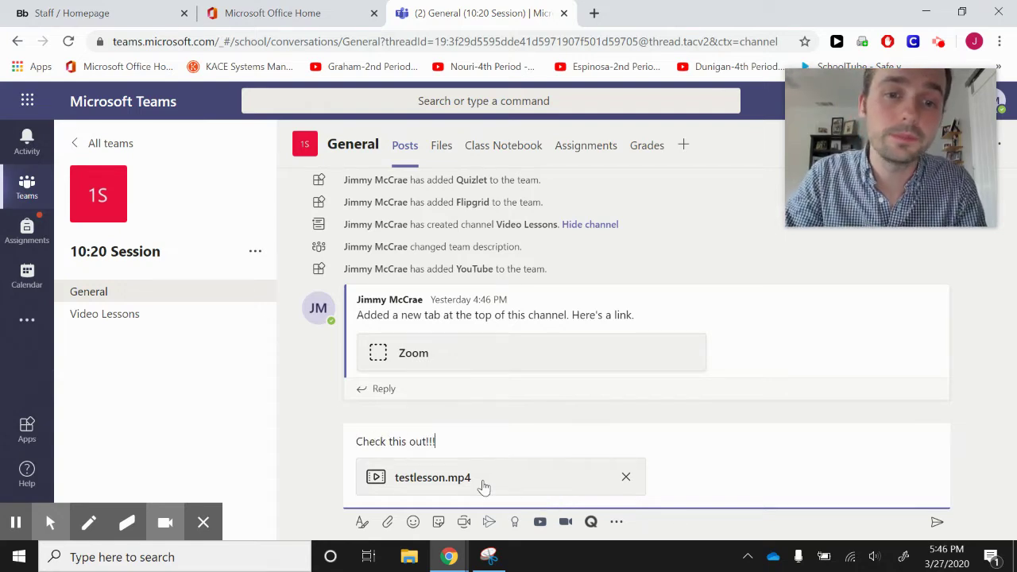
key(Return)
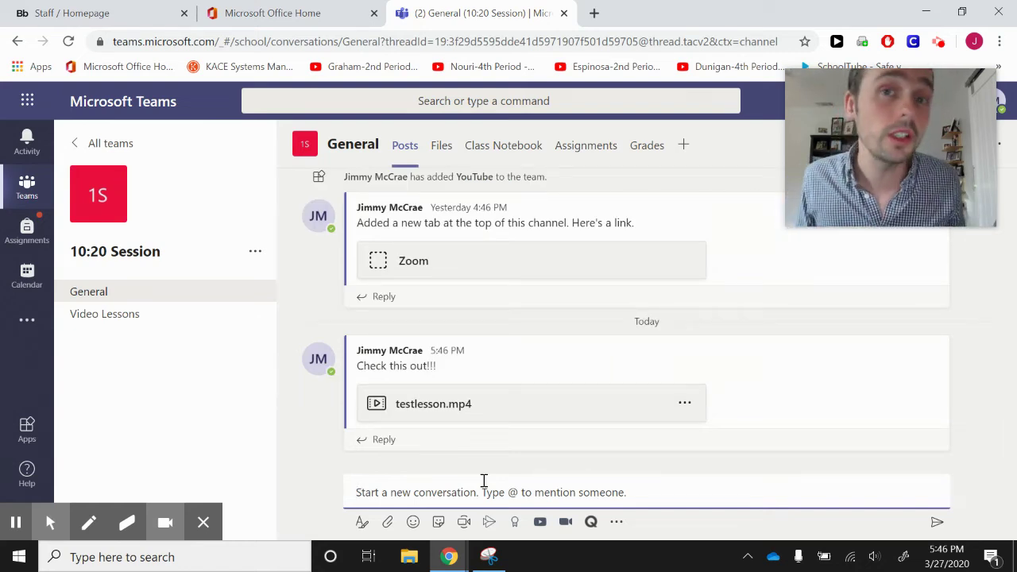
Step: Open the posted testlesson.mp4, play it, skip ahead to check a later part, and close the viewer
click(477, 415)
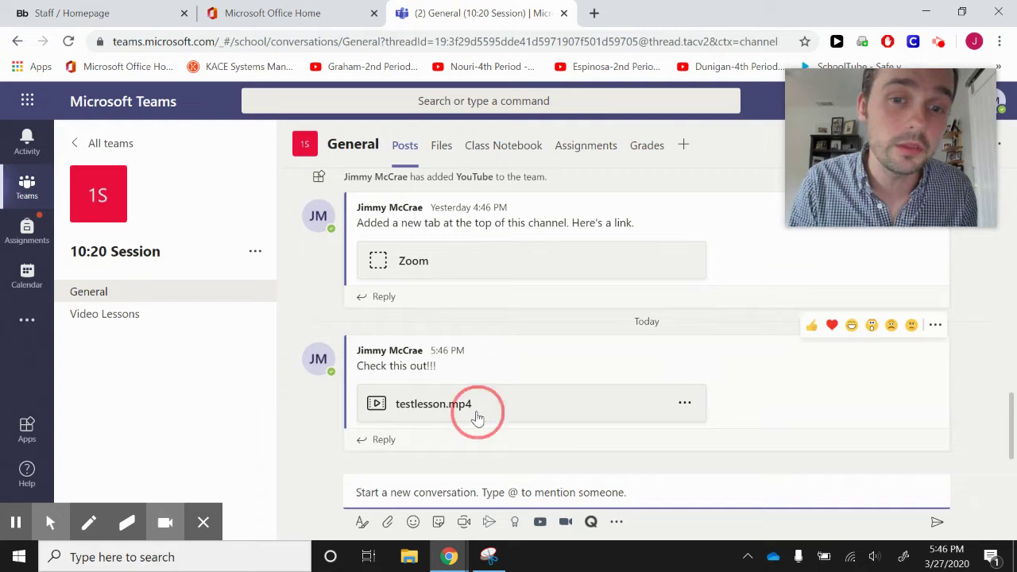
click(477, 414)
click(577, 410)
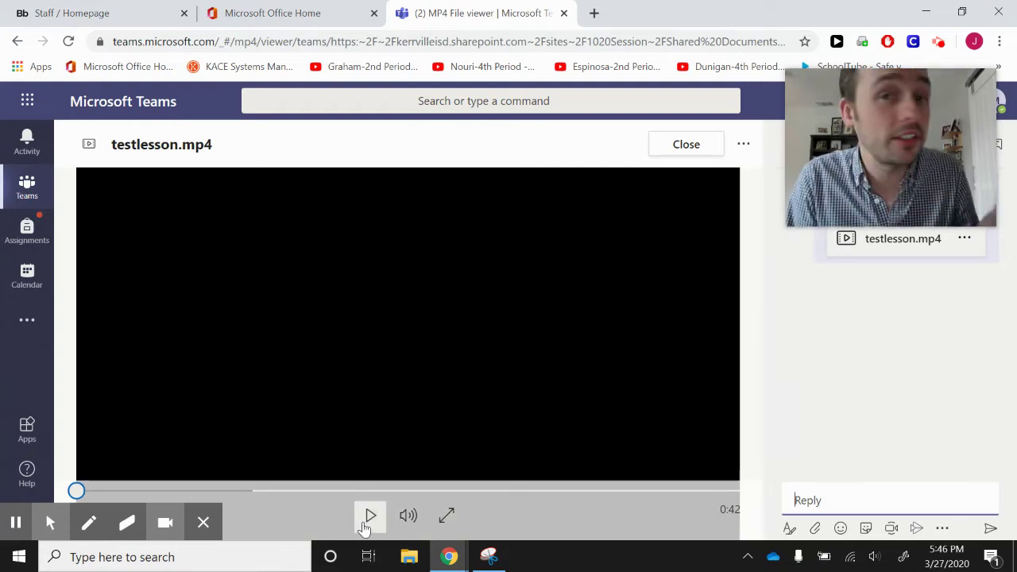
click(369, 516)
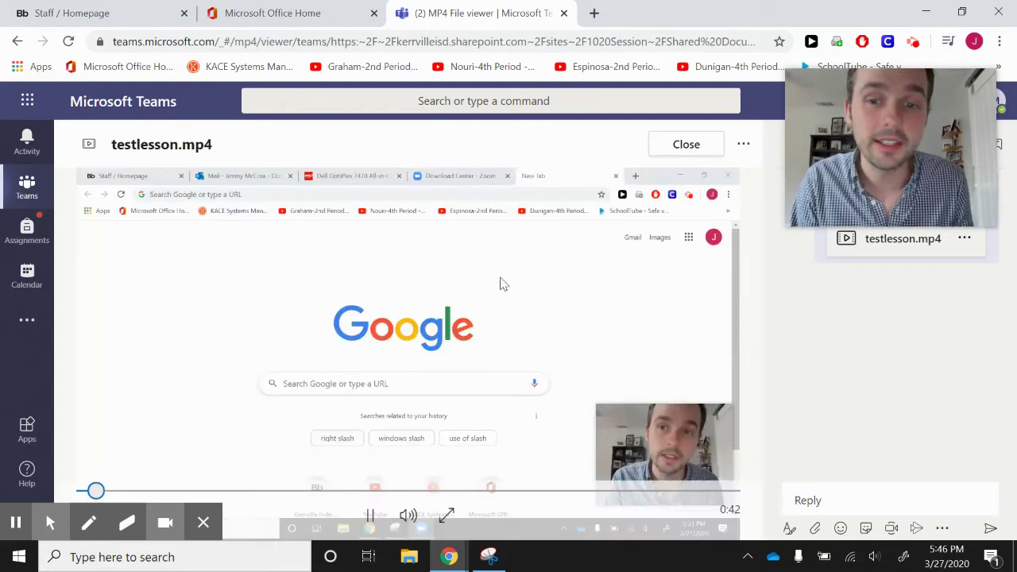
mouse_move(411, 521)
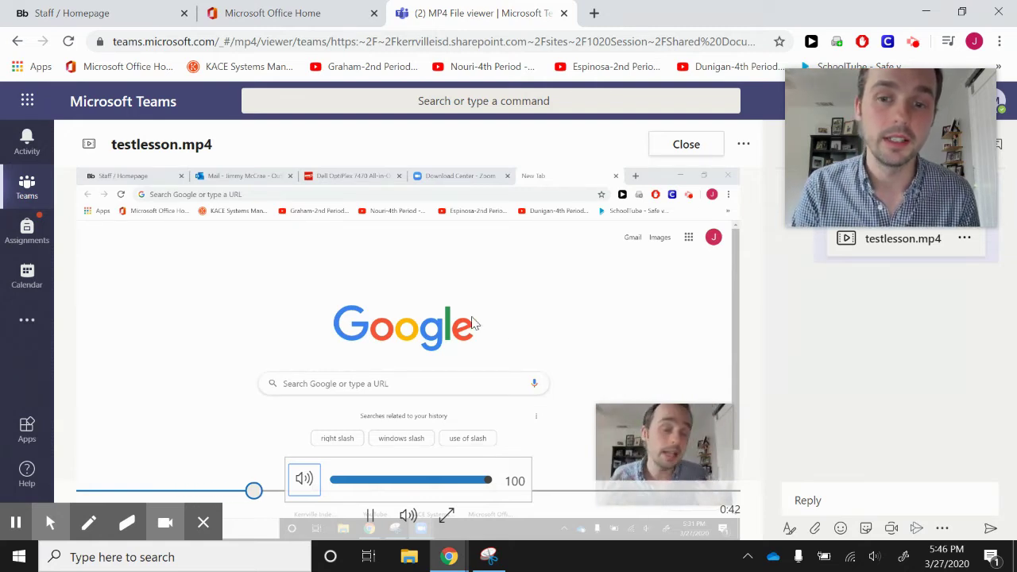
click(540, 493)
click(507, 491)
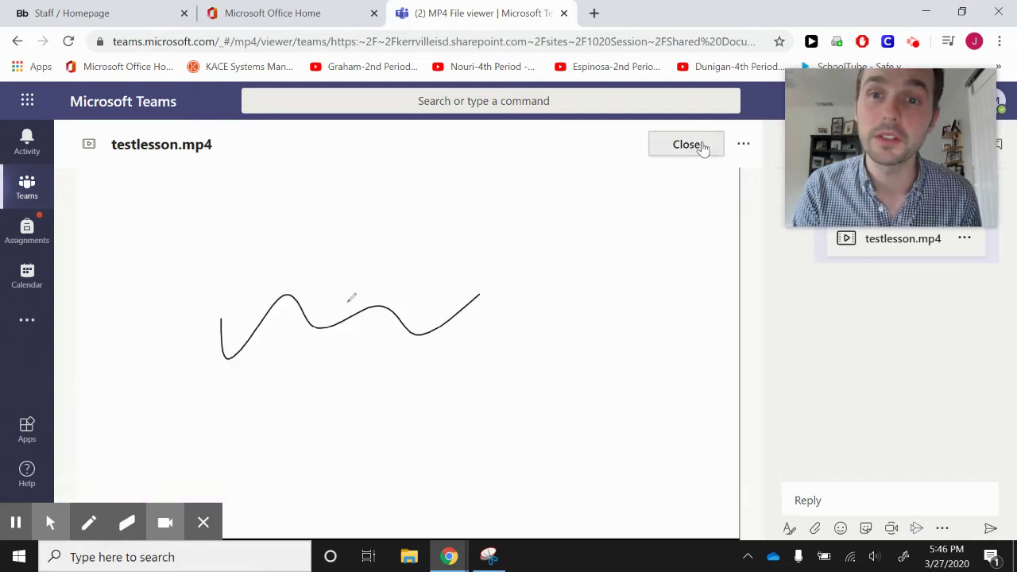
click(702, 146)
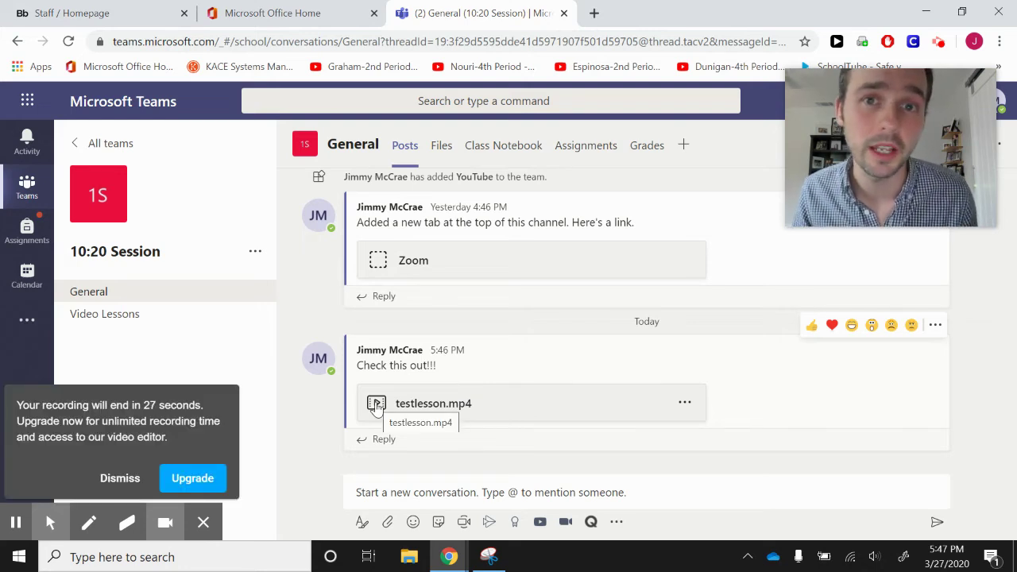
click(119, 483)
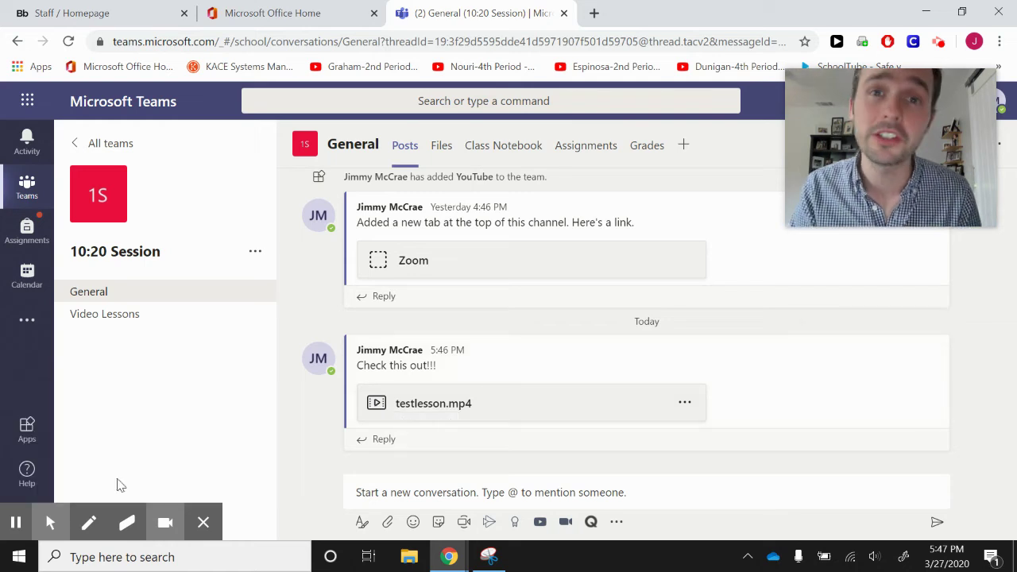